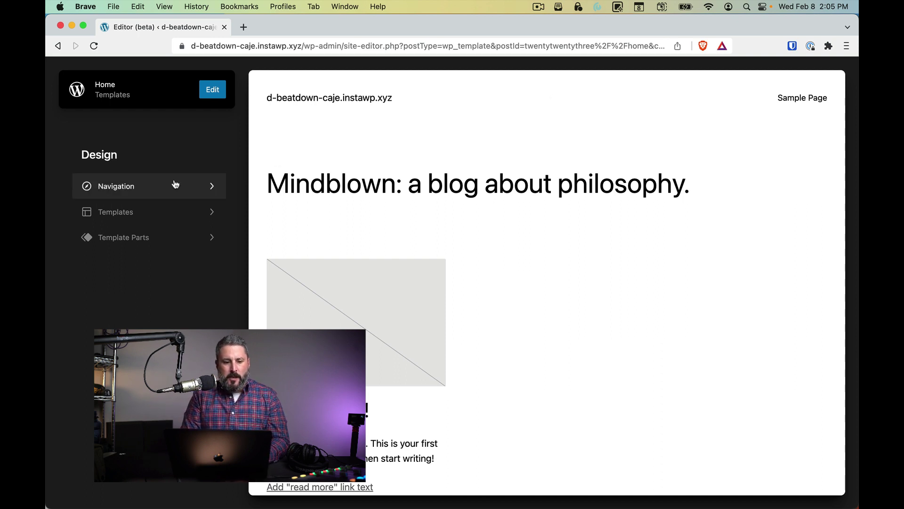
Step: Open the Navigation menu and add a Custom Link item, found by searching 'custom', after Sample Page
left_click(200, 189)
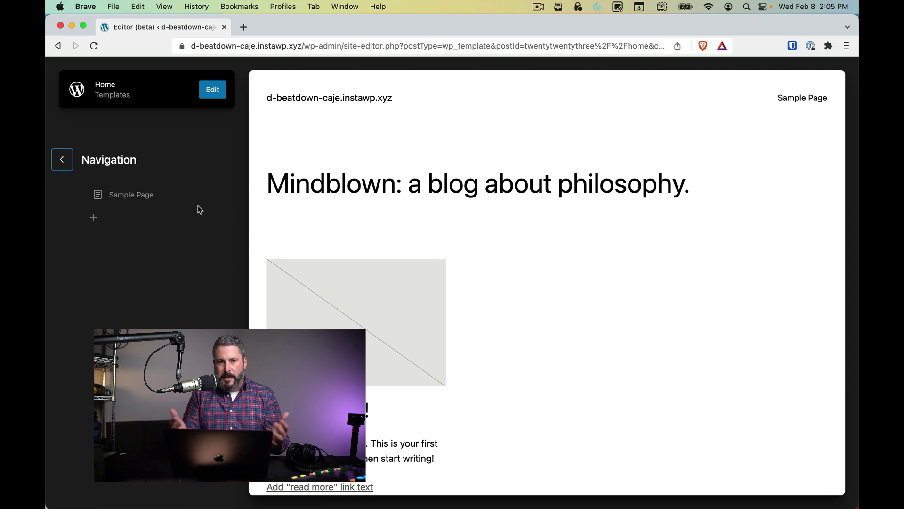
left_click(93, 218)
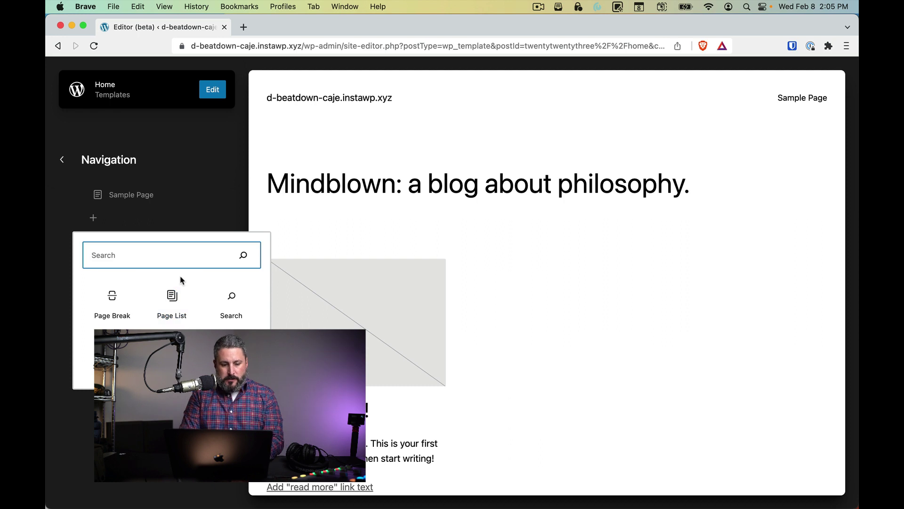
type("custom")
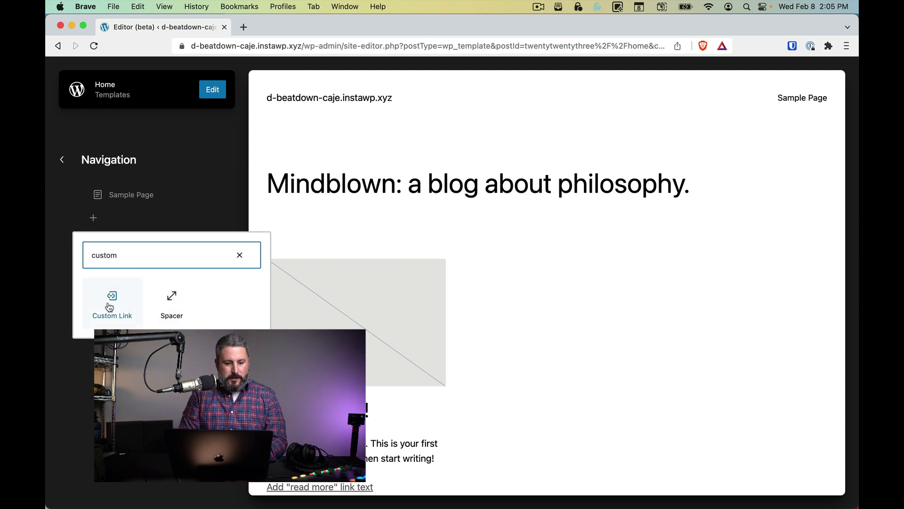
left_click(111, 304)
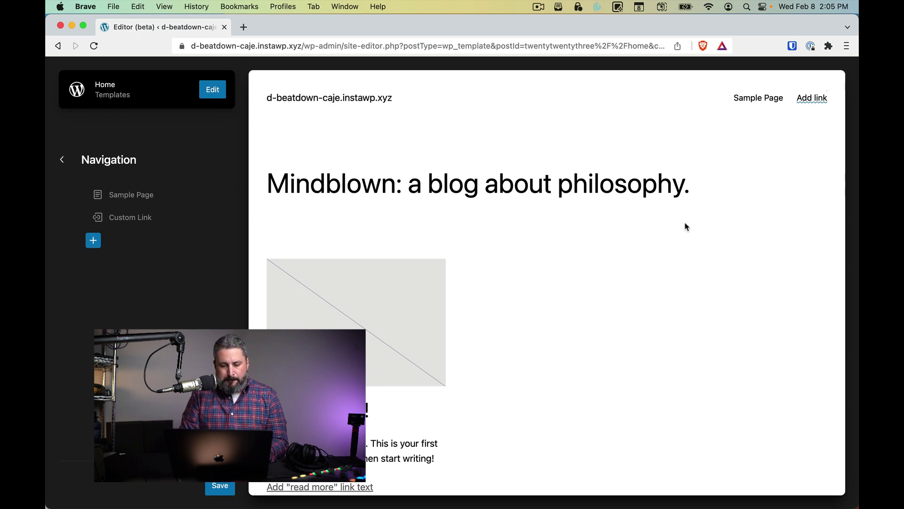
Step: Enter full edit mode and select the Navigation block inside the Header template part
left_click(814, 98)
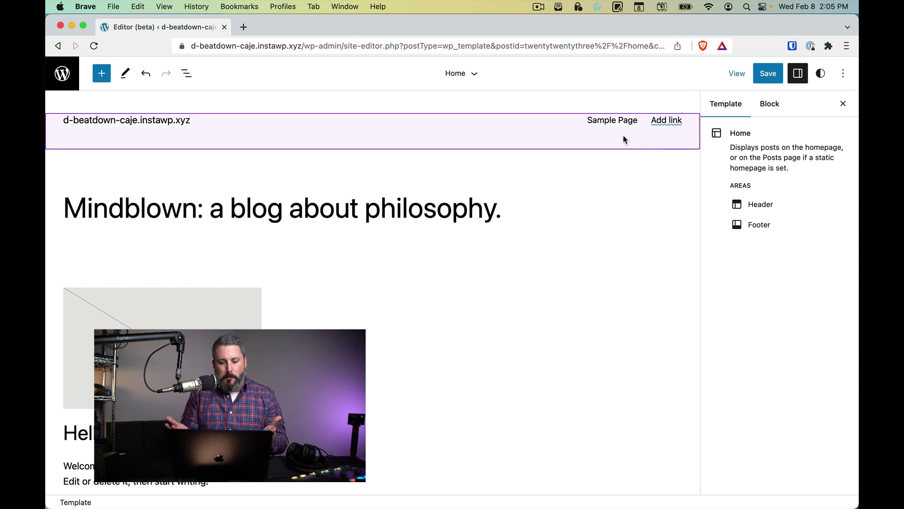
left_click(659, 125)
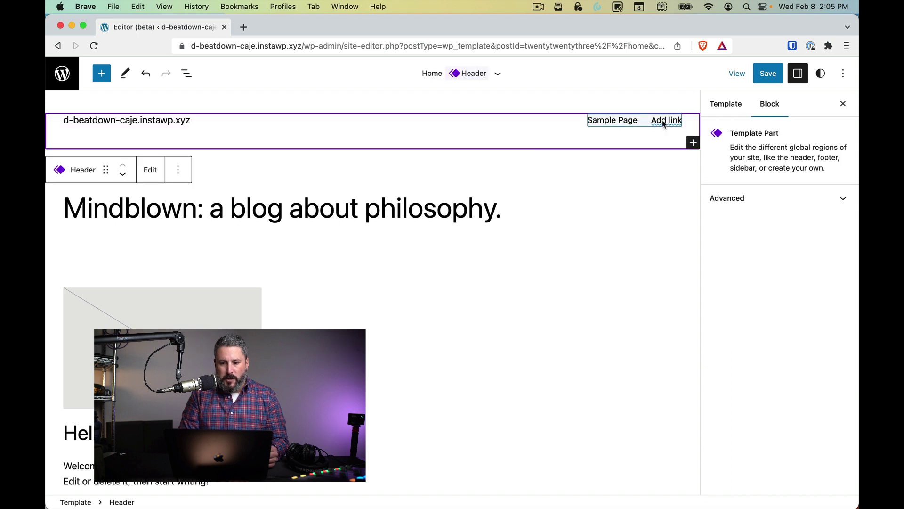
left_click(664, 124)
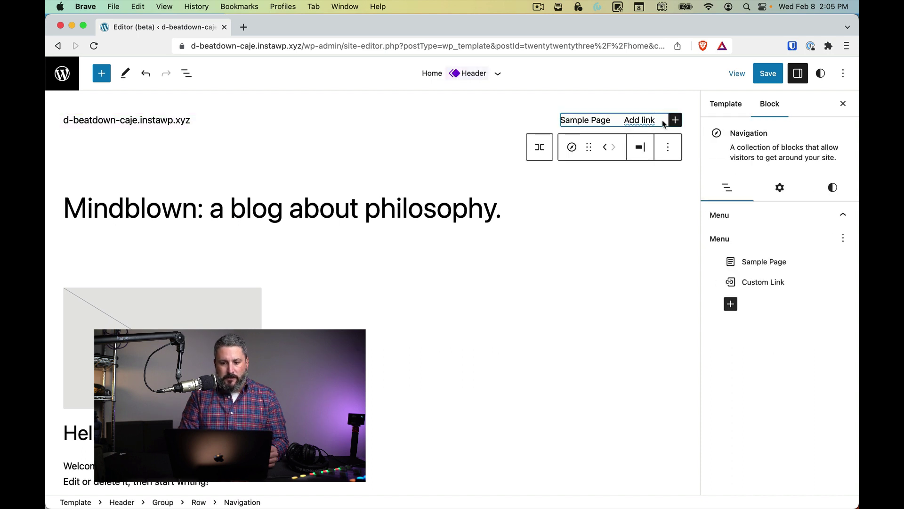
Step: Add a Page Link item pointing to Sample Page and review its link settings
left_click(731, 304)
type("page")
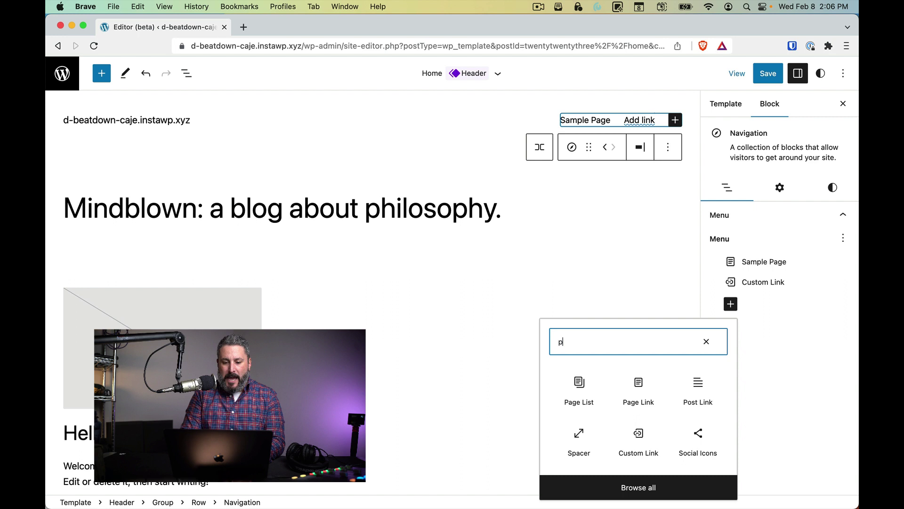
left_click(634, 384)
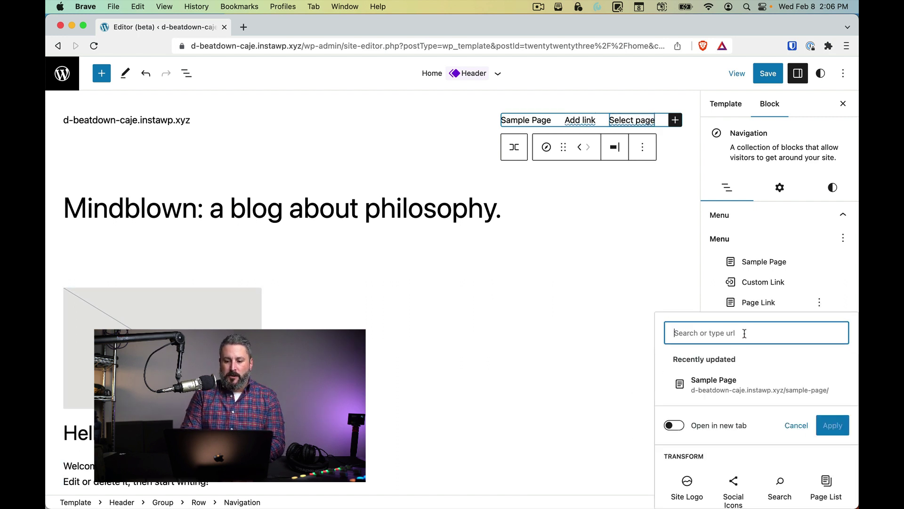
type("sam")
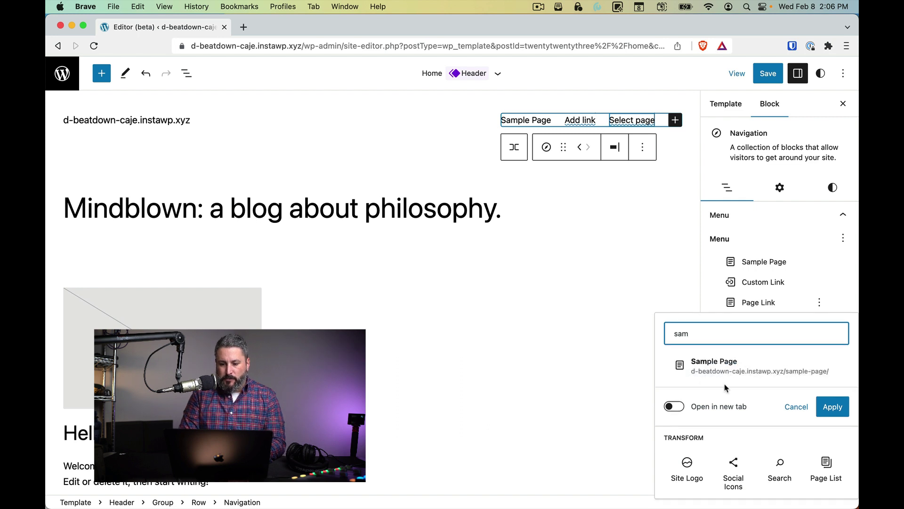
left_click(729, 365)
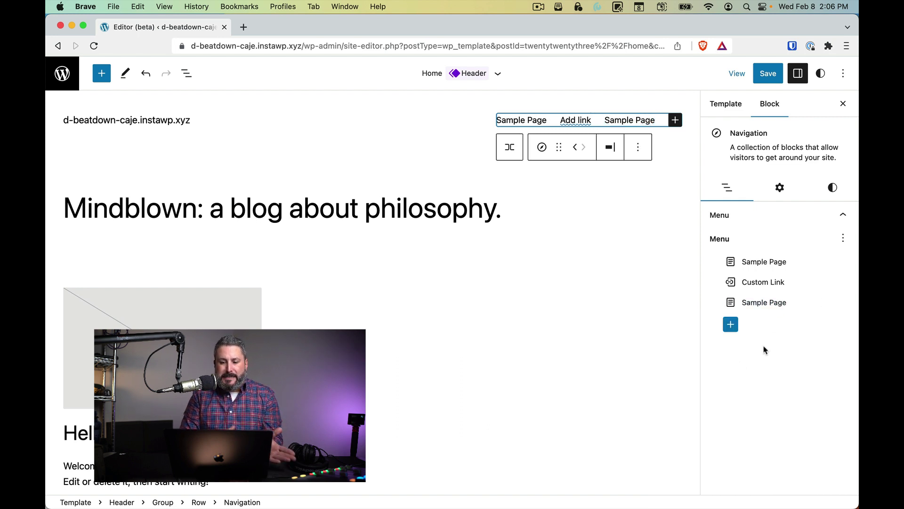
left_click(756, 301)
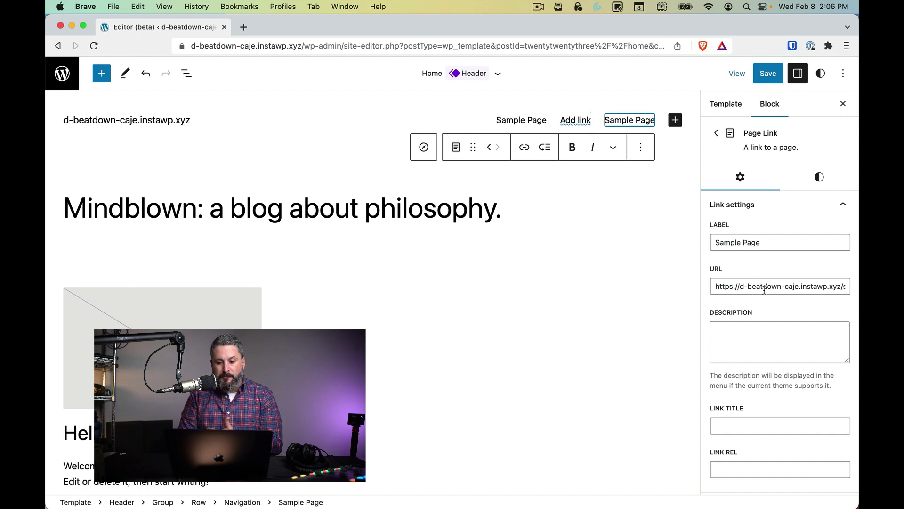
scroll(762, 285, "down", 2)
scroll(764, 290, "down", 3)
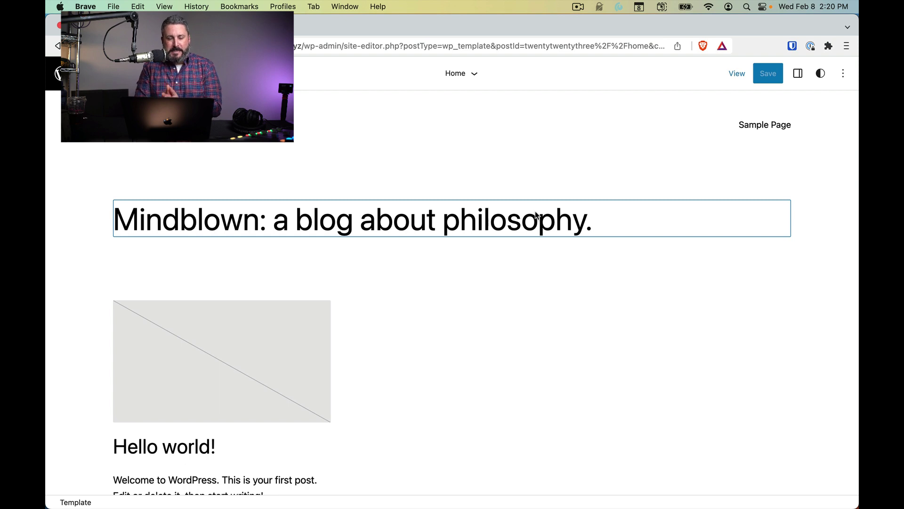
Step: Open Styles and preview the Block out, Electric, Grapes and Pilgrimage variations
left_click(819, 75)
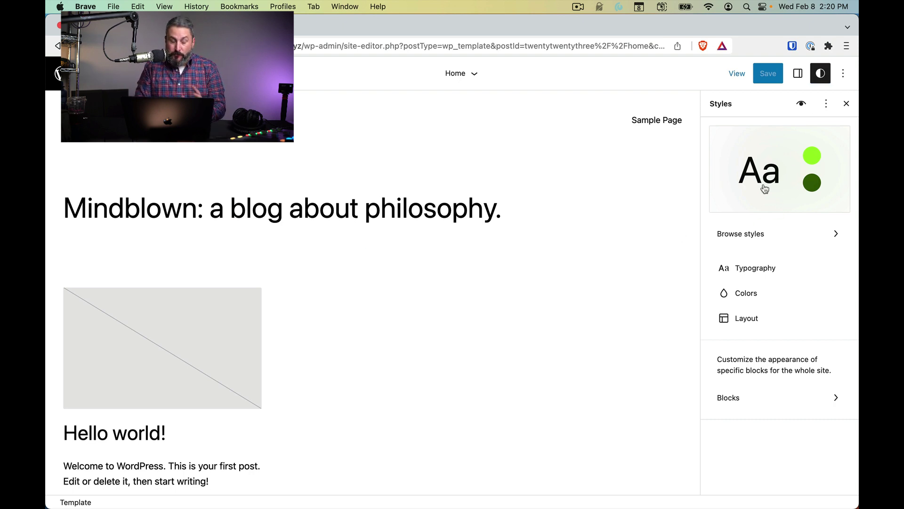
left_click(742, 233)
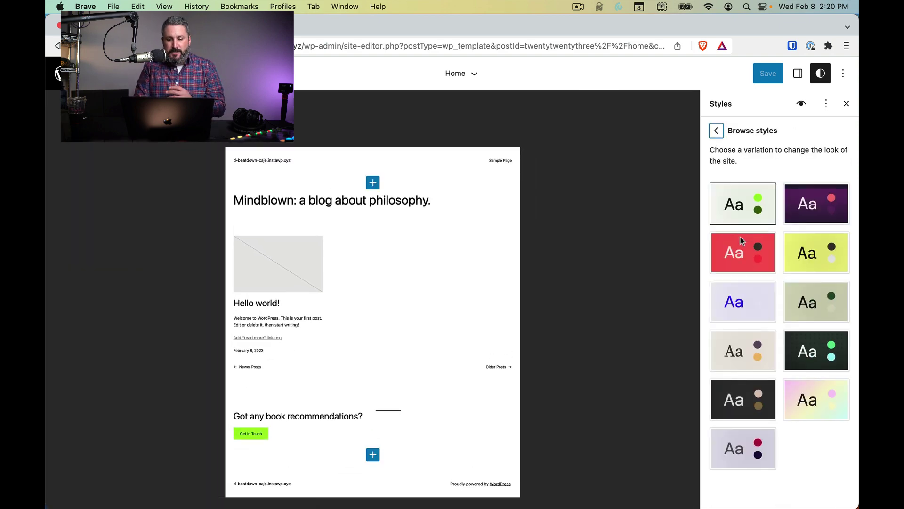
left_click(742, 259)
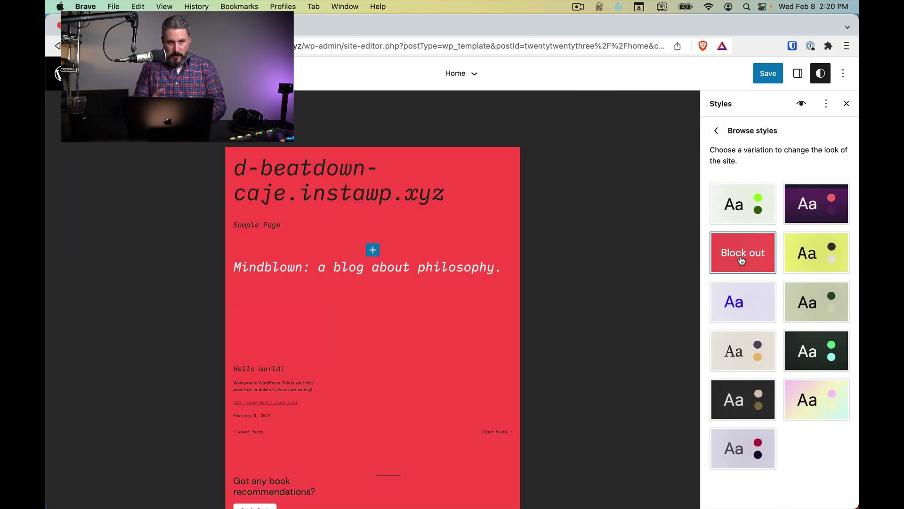
left_click(742, 299)
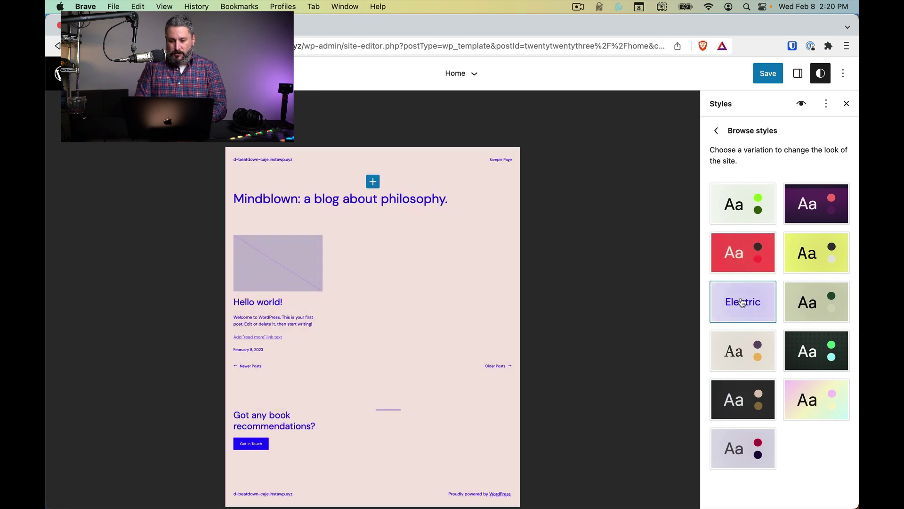
left_click(817, 302)
left_click(803, 350)
Step: Preview Marigold, Pitch and Whisper, then settle on the red Block out variation
left_click(736, 361)
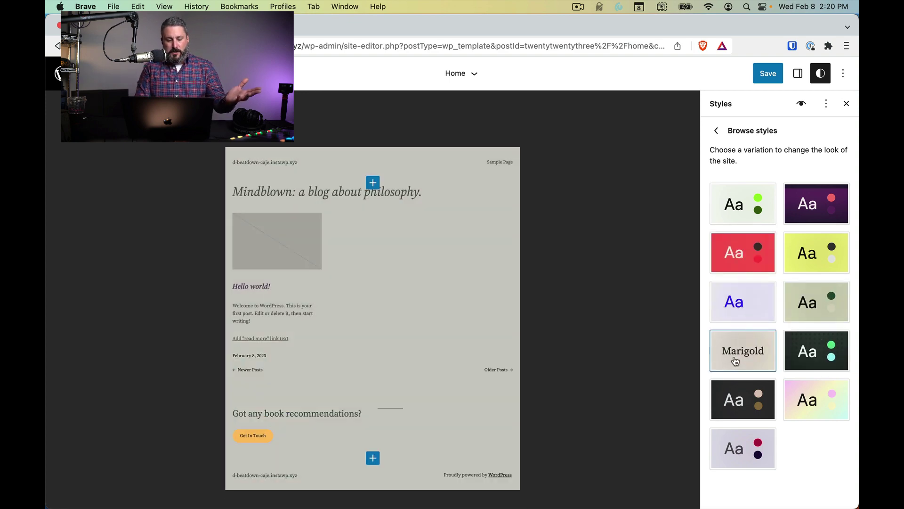
left_click(739, 401)
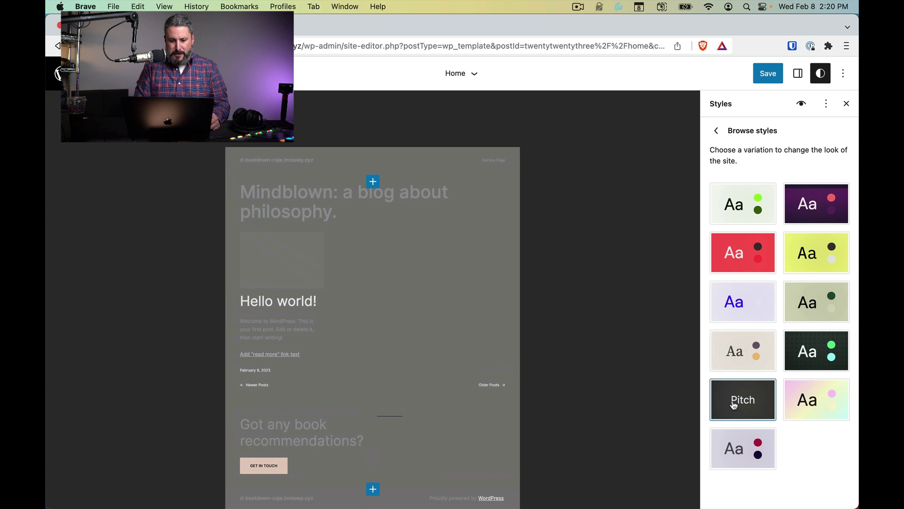
left_click(735, 438)
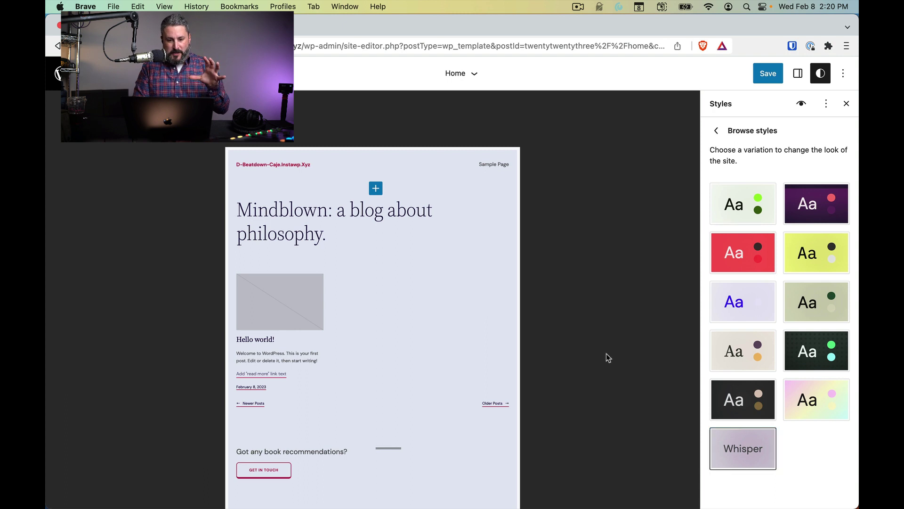
scroll(608, 358, "down", 2)
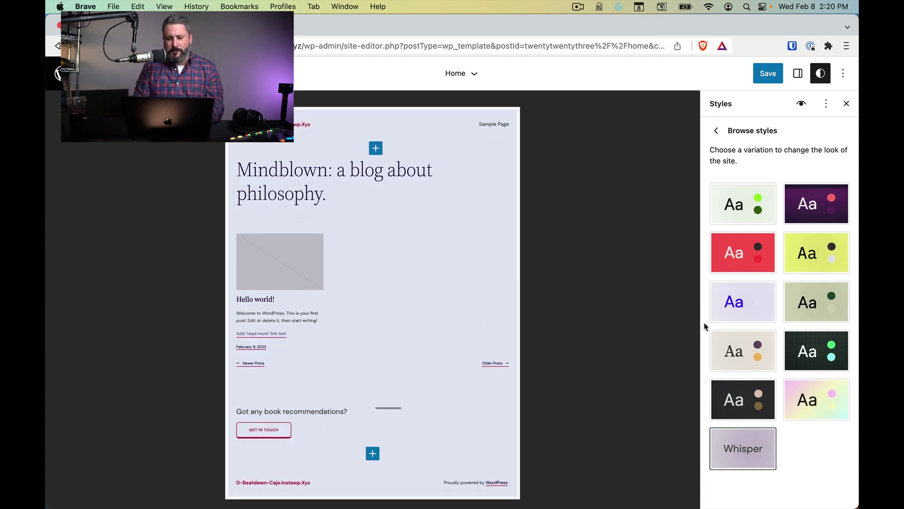
left_click(759, 258)
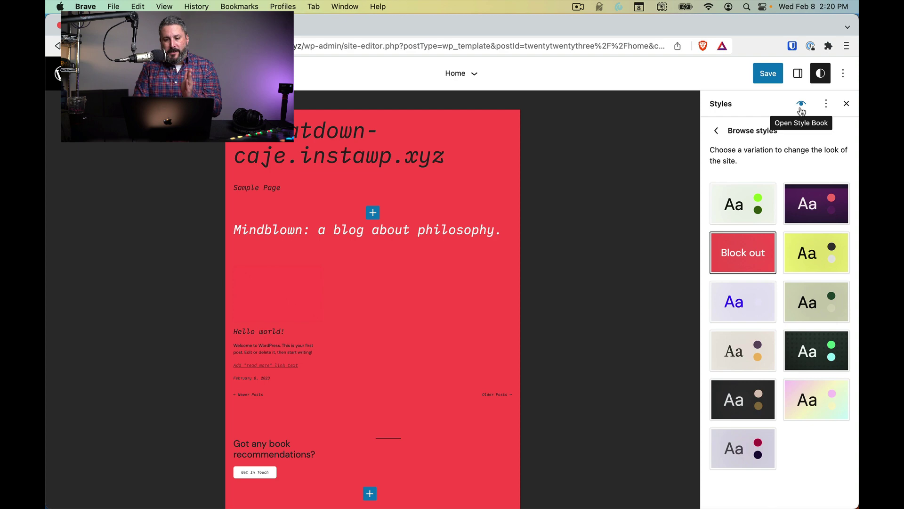
Step: Open the Style Book and browse its Text, Media, Widgets and Theme block previews
left_click(801, 108)
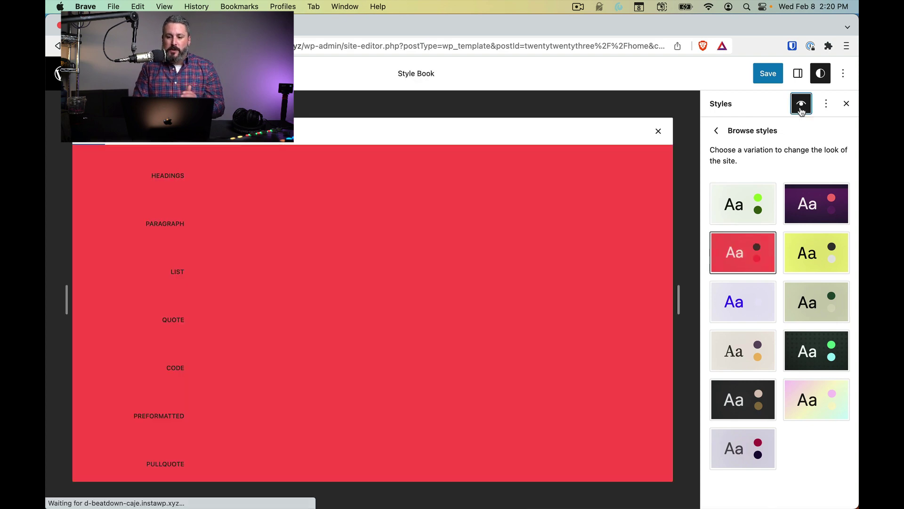
scroll(566, 204, "down", 2)
scroll(567, 204, "down", 6)
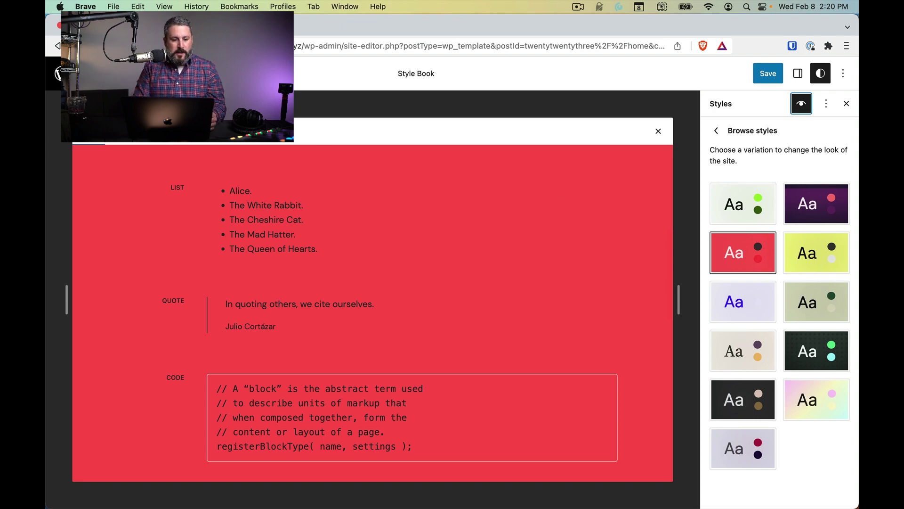
left_click(117, 141)
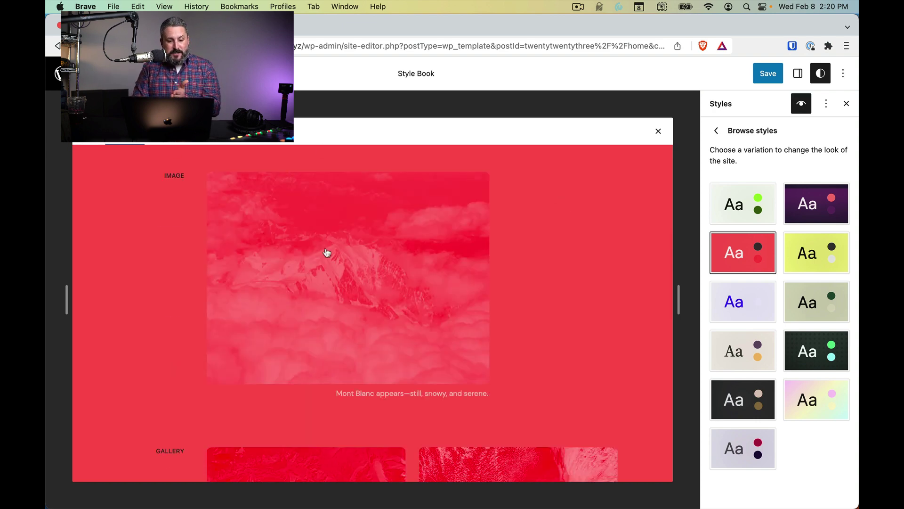
scroll(327, 253, "down", 6)
scroll(254, 279, "down", 1)
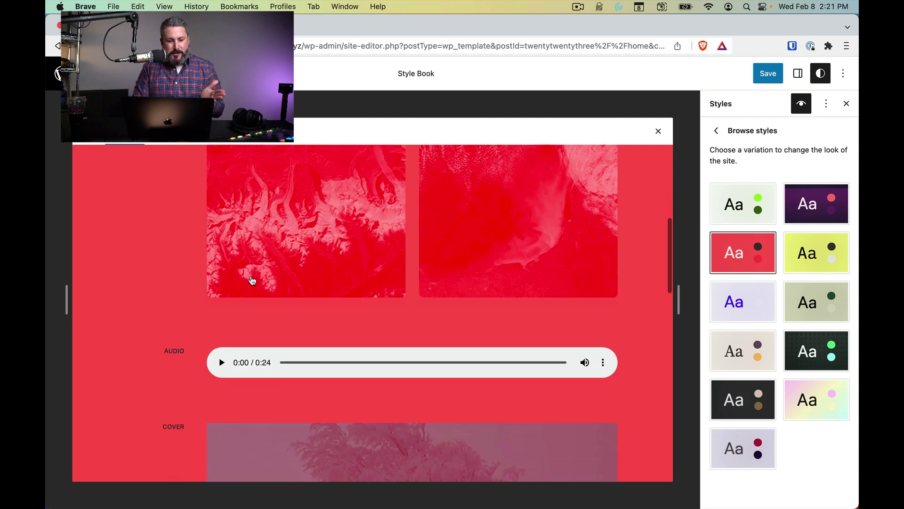
scroll(227, 287, "down", 3)
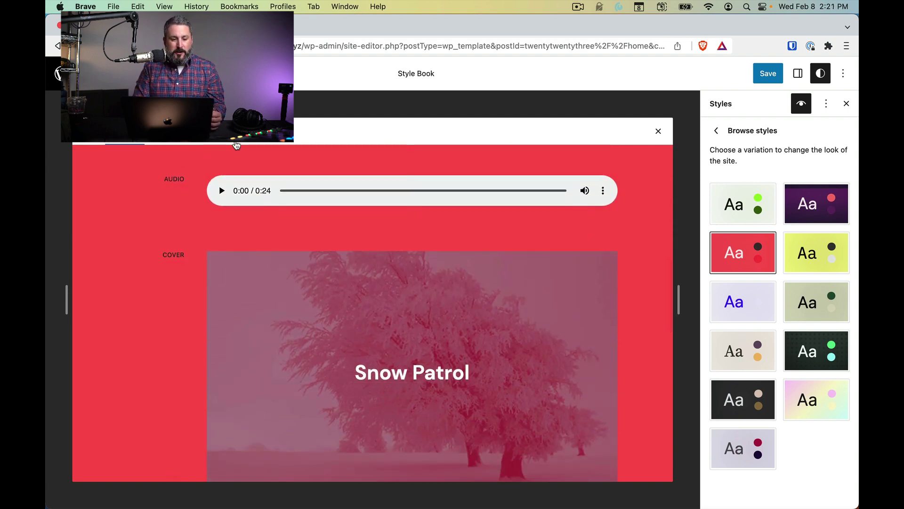
left_click(211, 144)
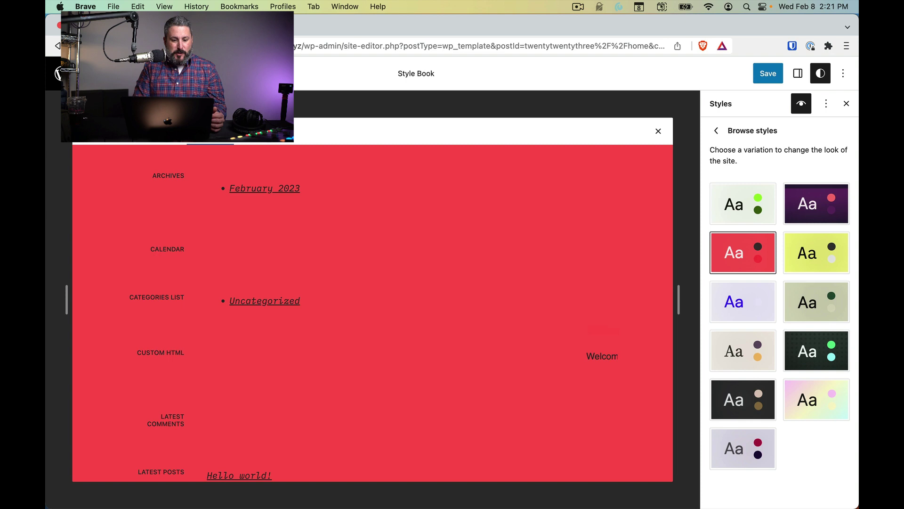
left_click(264, 144)
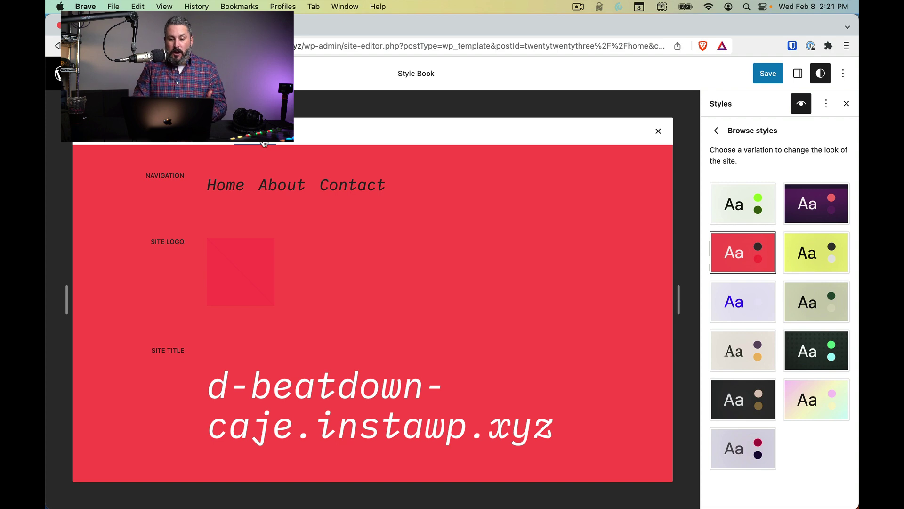
Step: Apply the yellow Canary variation and open the Button block's Colors settings under Design
left_click(795, 240)
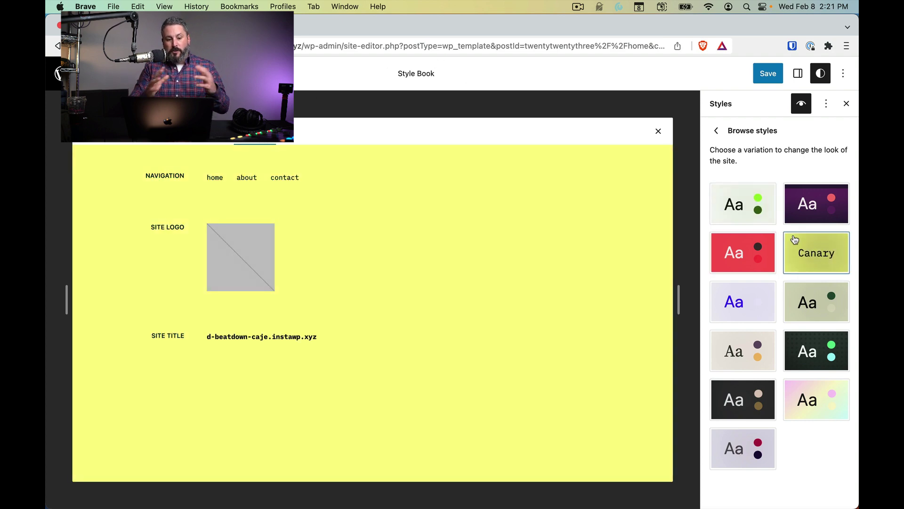
left_click(210, 143)
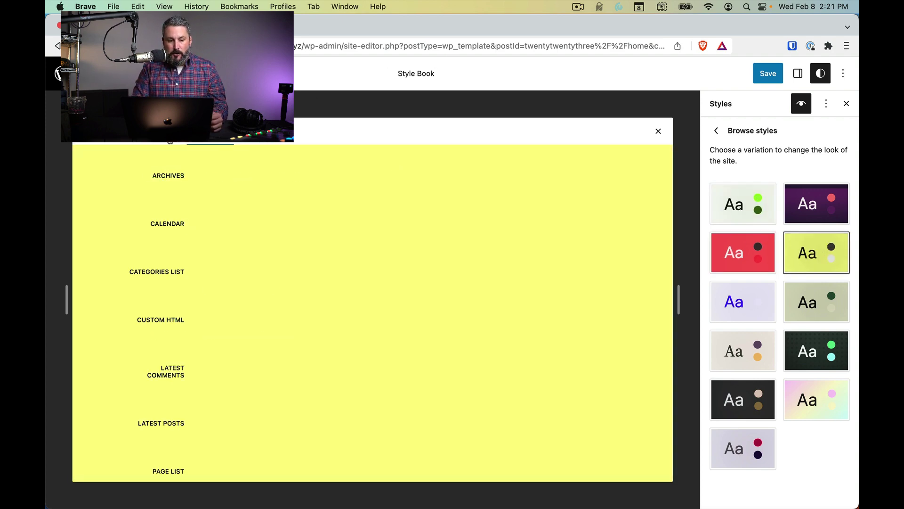
left_click(166, 137)
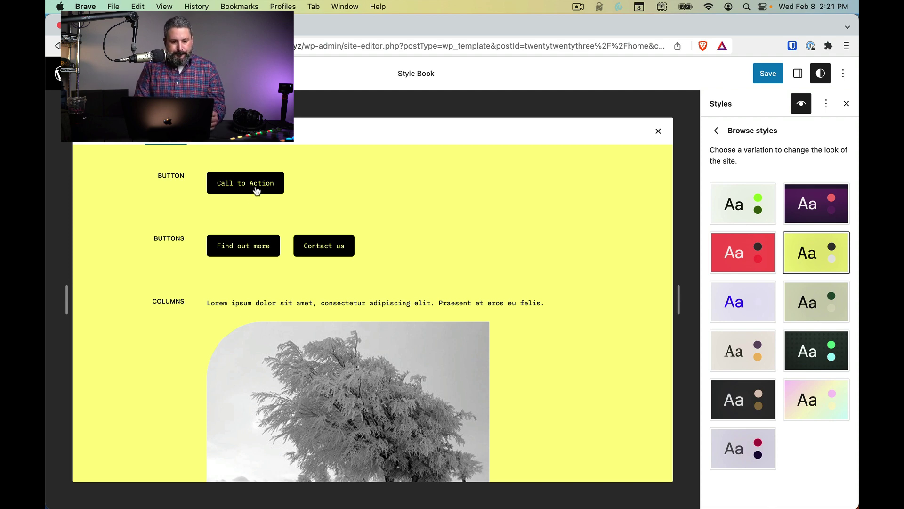
left_click(257, 188)
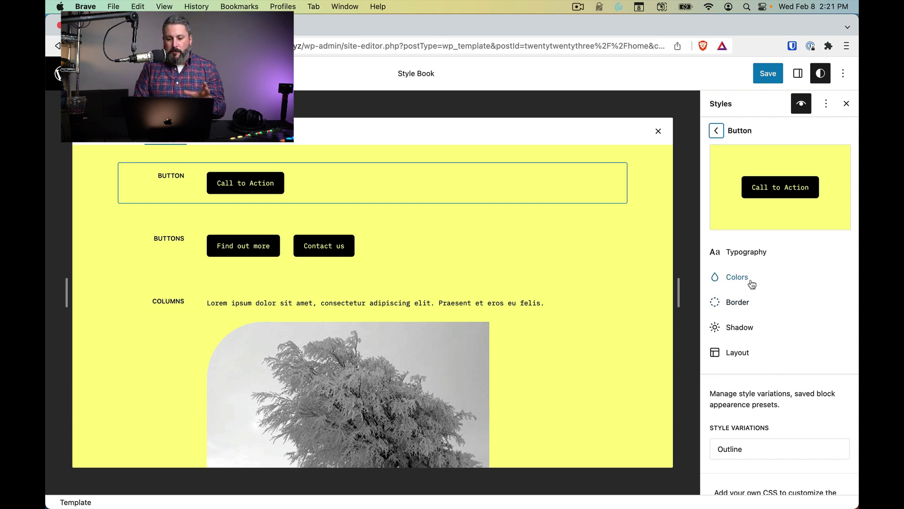
left_click(738, 277)
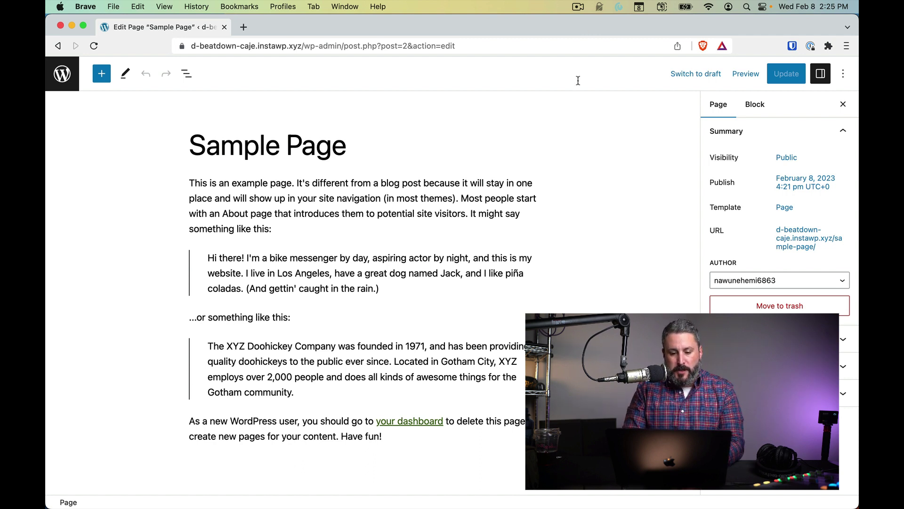
Step: Open List View to show the Paragraph, Quote, Paragraph, Quote, Paragraph outline
scroll(431, 398, "down", 3)
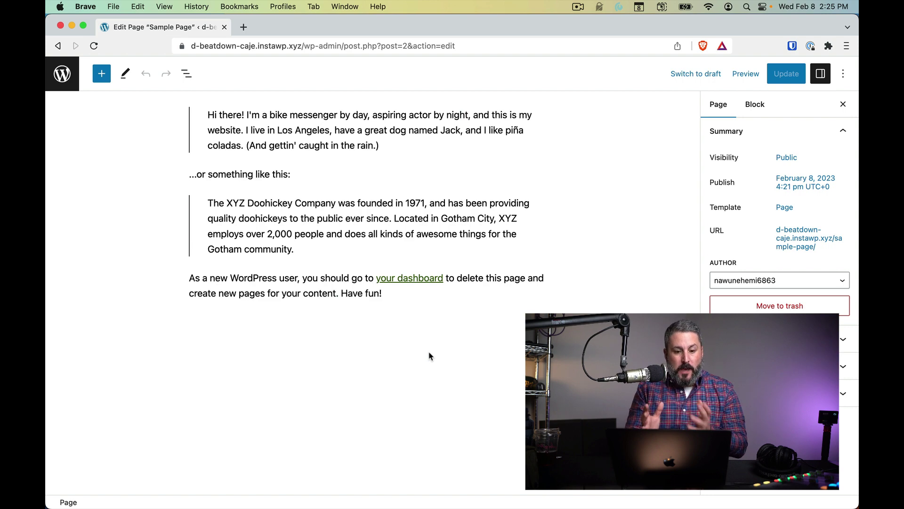
left_click(188, 80)
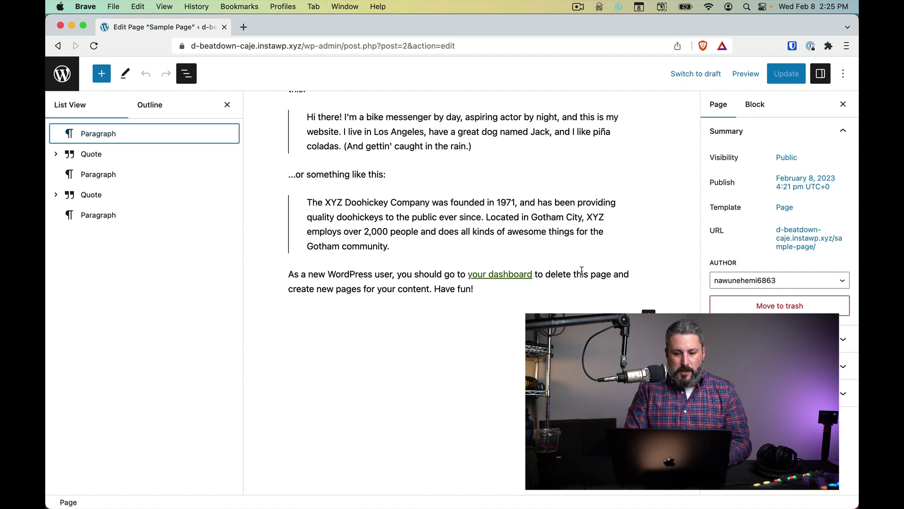
Step: Add the paragraph 'This is a sample reusable block.' and save it as reusable block 'Matt's block'
left_click(494, 316)
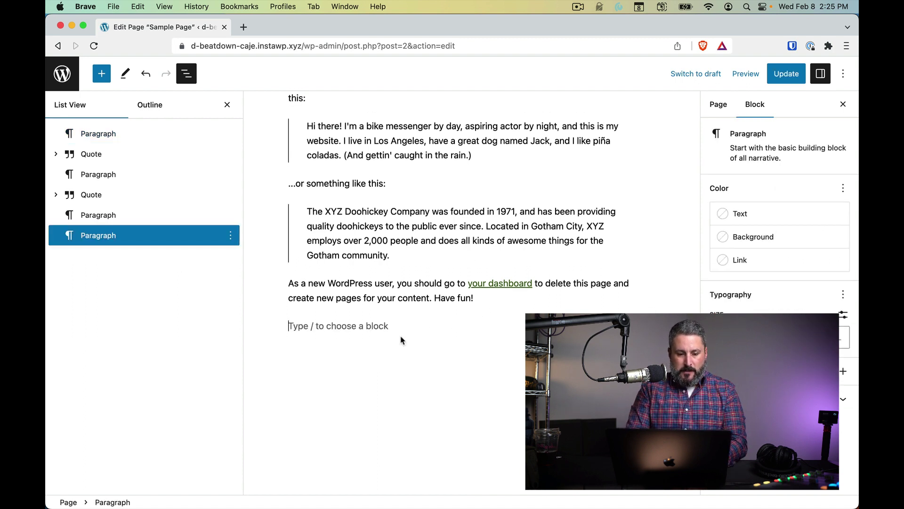
type("This is a sample ")
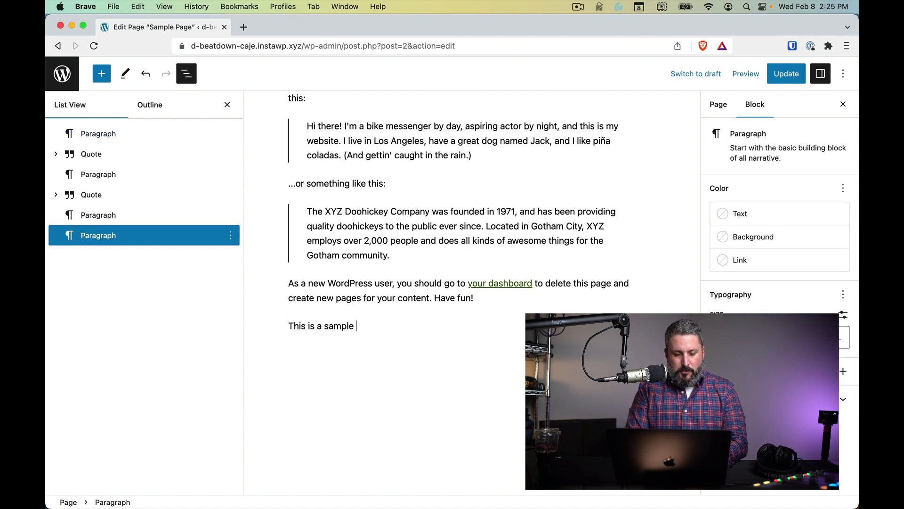
type("reusable block.")
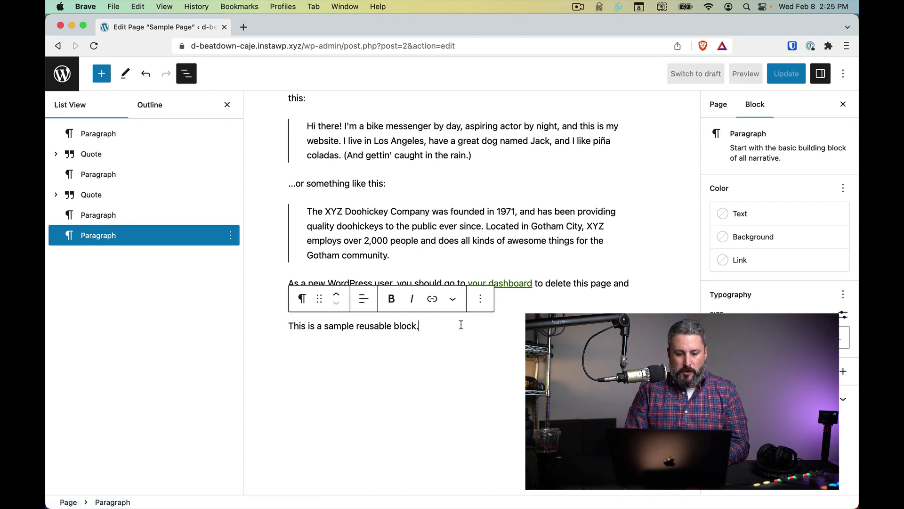
left_click(479, 299)
scroll(516, 208, "down", 2)
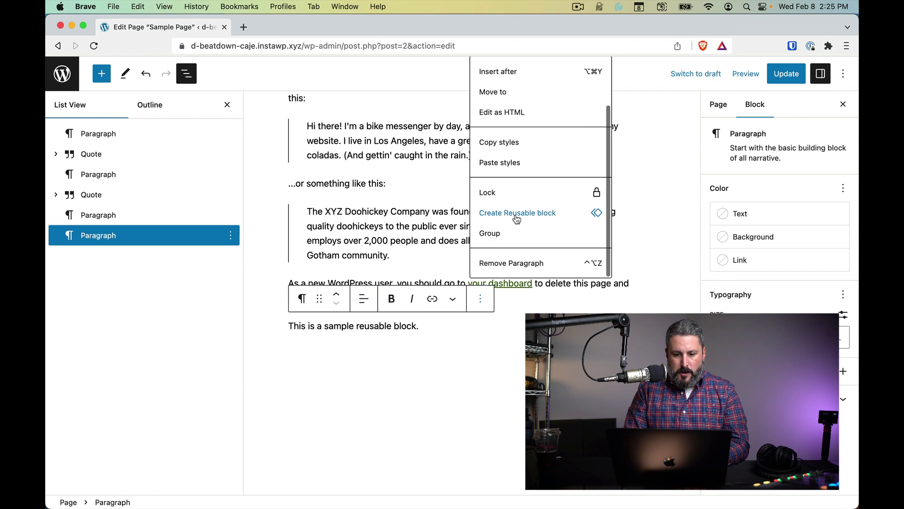
left_click(515, 213)
type("Matt's block")
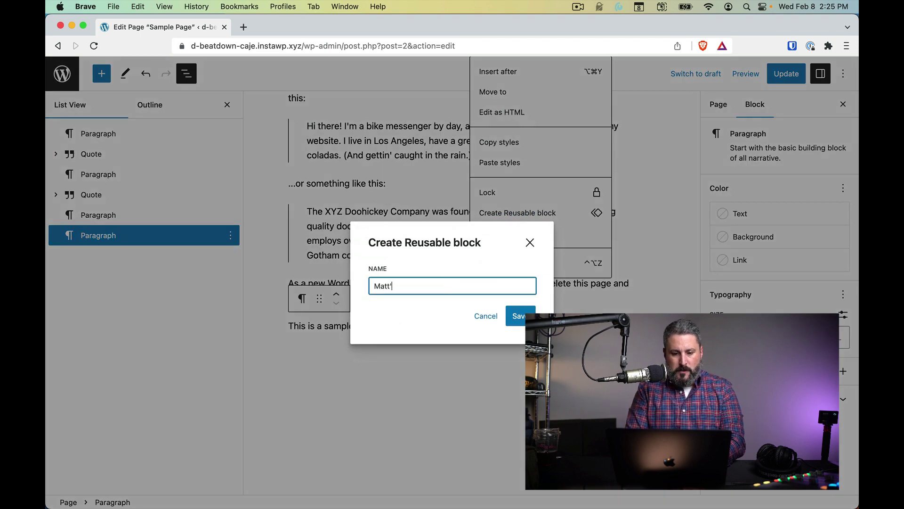
left_click(521, 316)
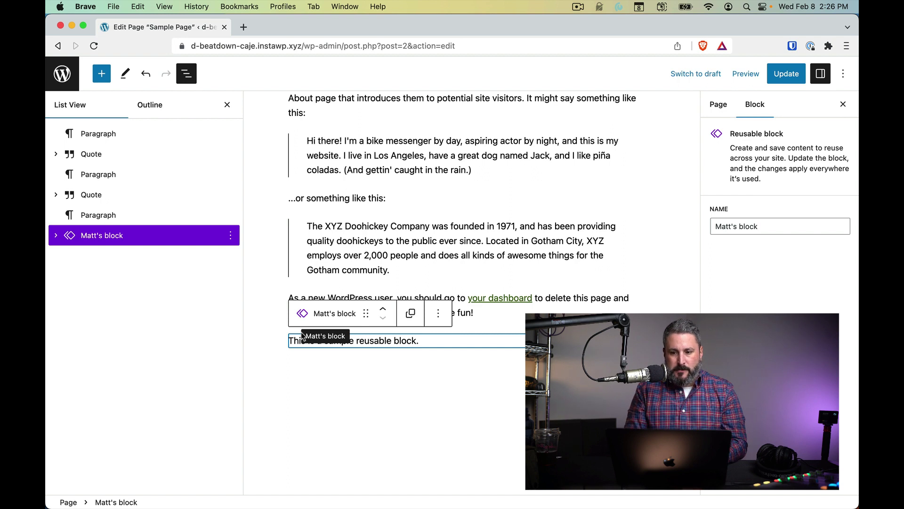
Step: Start a new empty paragraph after the sample sentence inside Matt's block
left_click(719, 104)
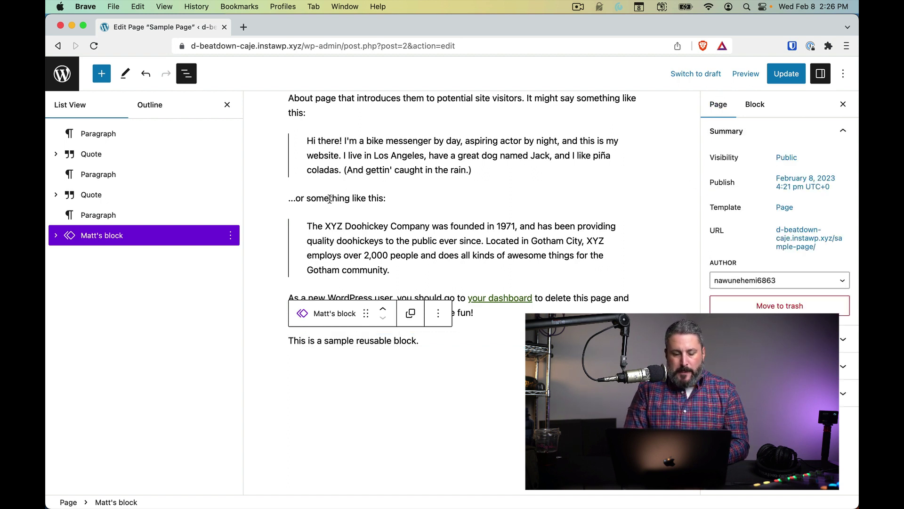
left_click(508, 345)
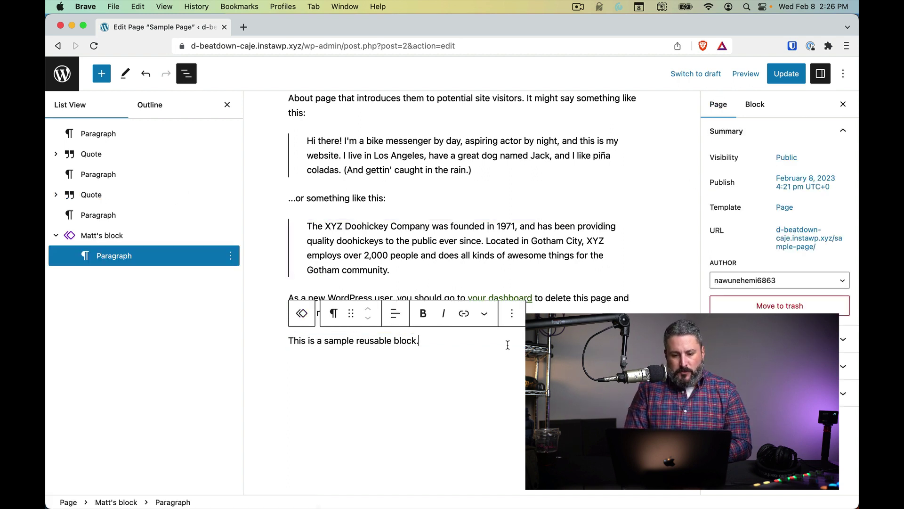
key("Return")
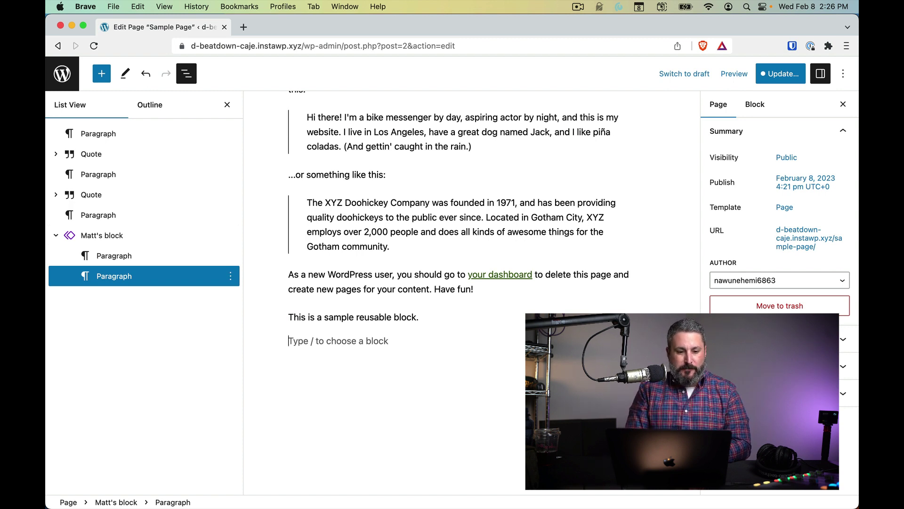
mouse_move(470, 305)
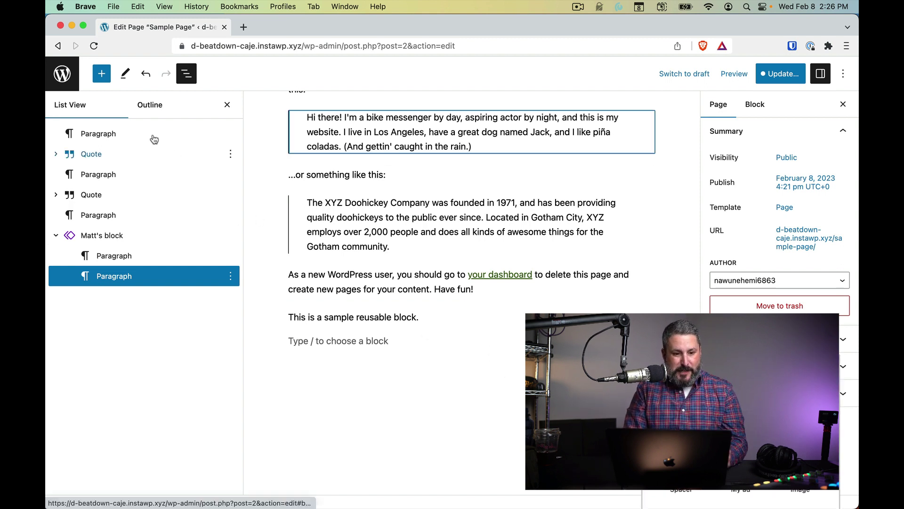
Step: Browse the inserter's Posts, Text, Gallery and Headers pattern categories and the Reusable tab
left_click(101, 74)
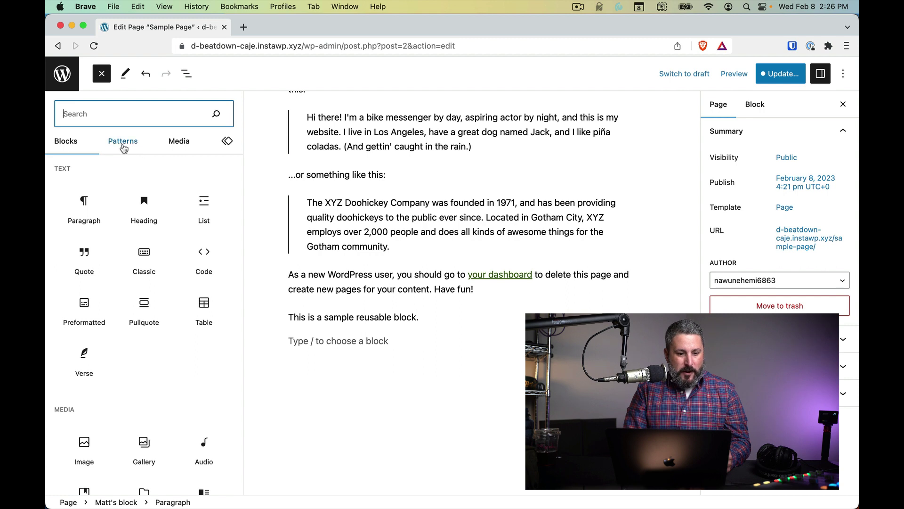
left_click(123, 146)
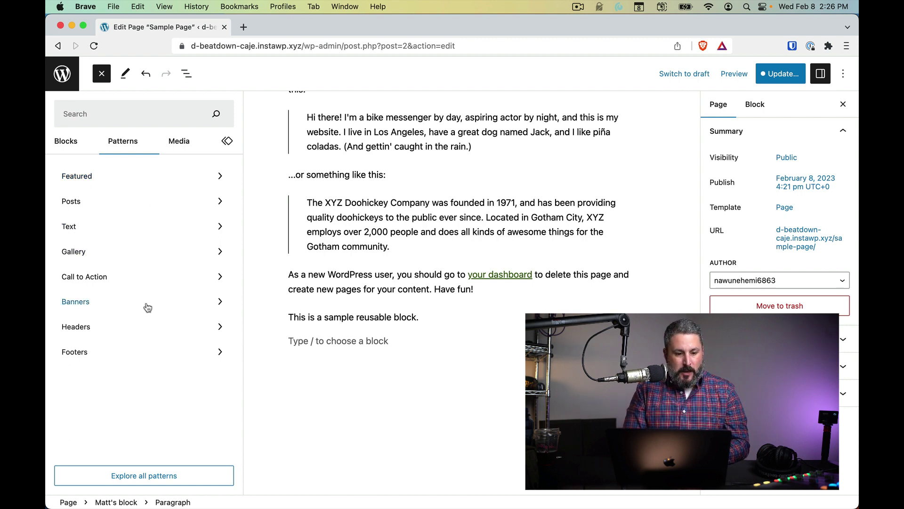
left_click(138, 200)
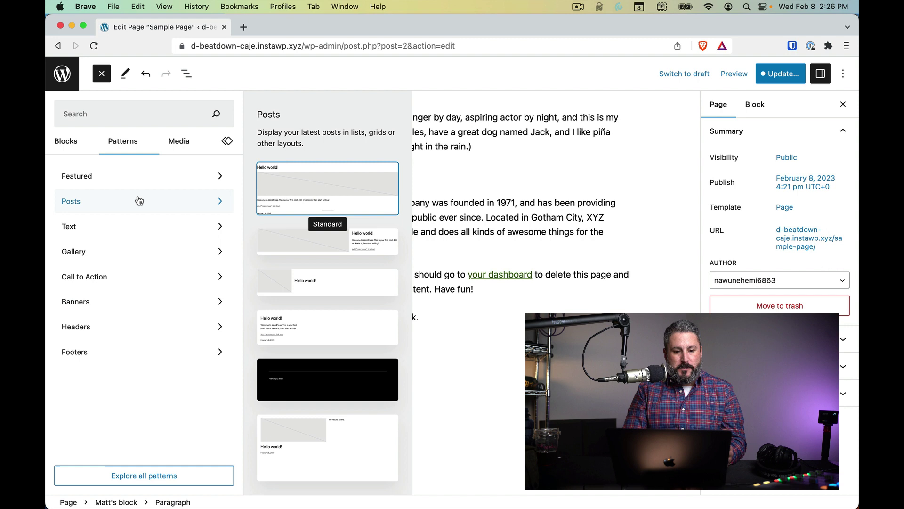
left_click(196, 234)
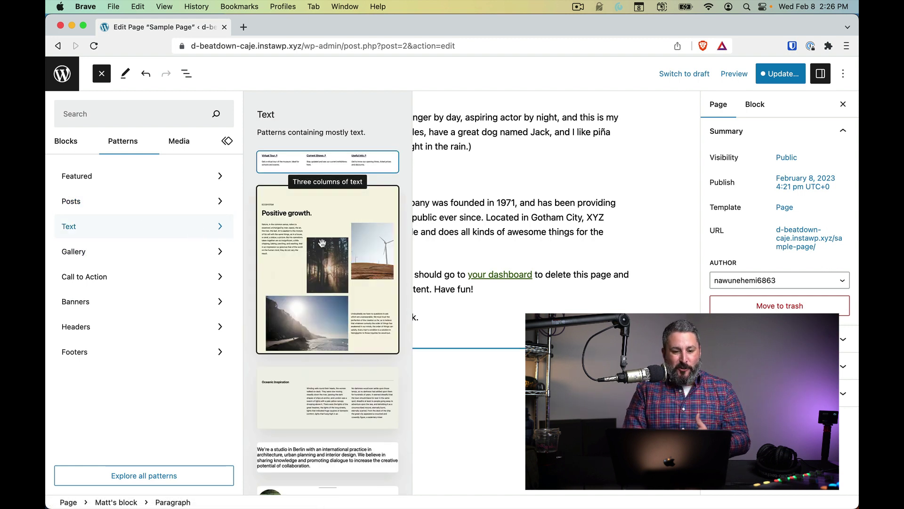
left_click(152, 247)
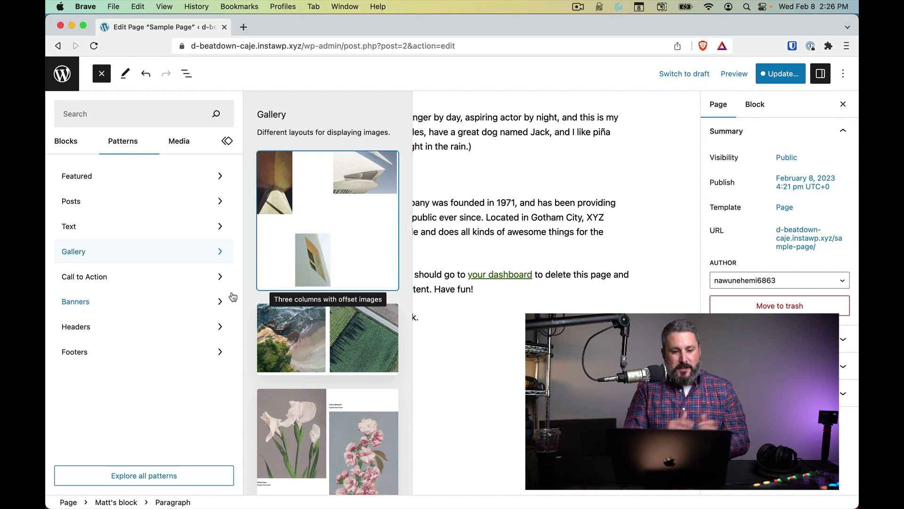
left_click(227, 141)
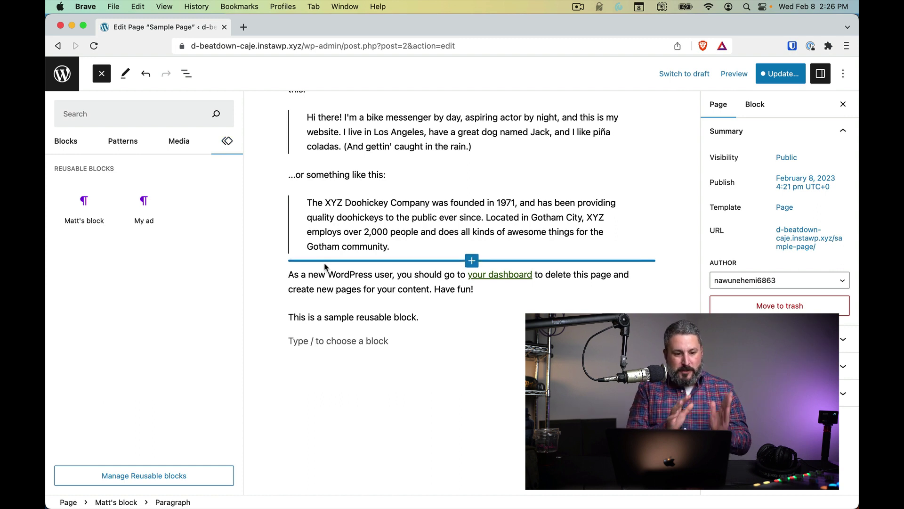
left_click(110, 146)
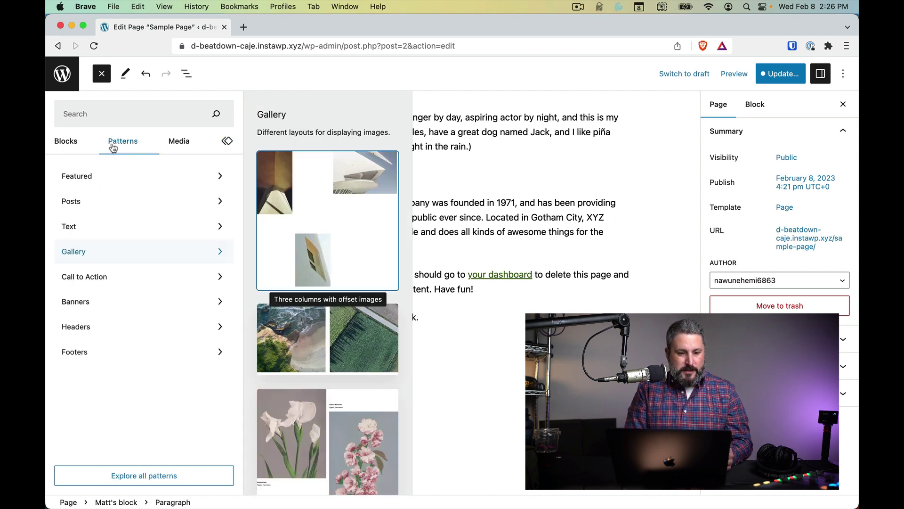
left_click(108, 324)
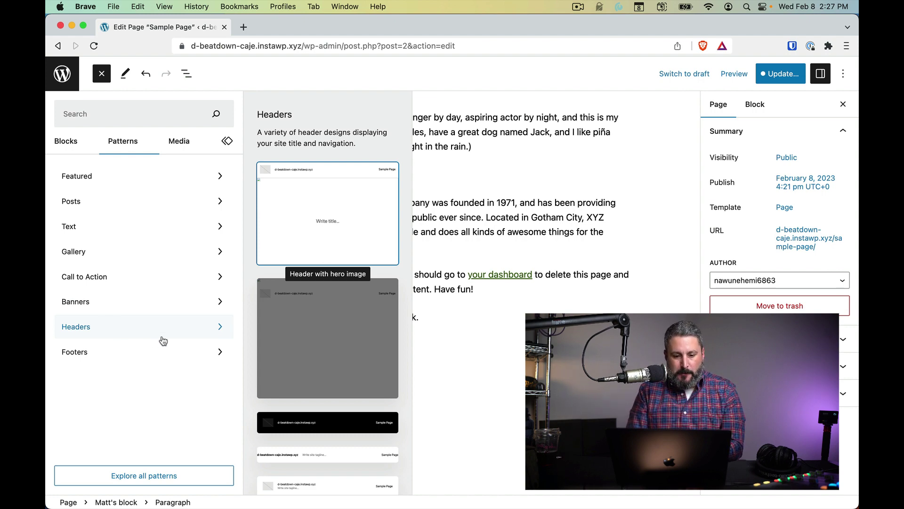
Step: Reopen the block inserter on its Media tab, showing Openverse and the Media Library
left_click(460, 331)
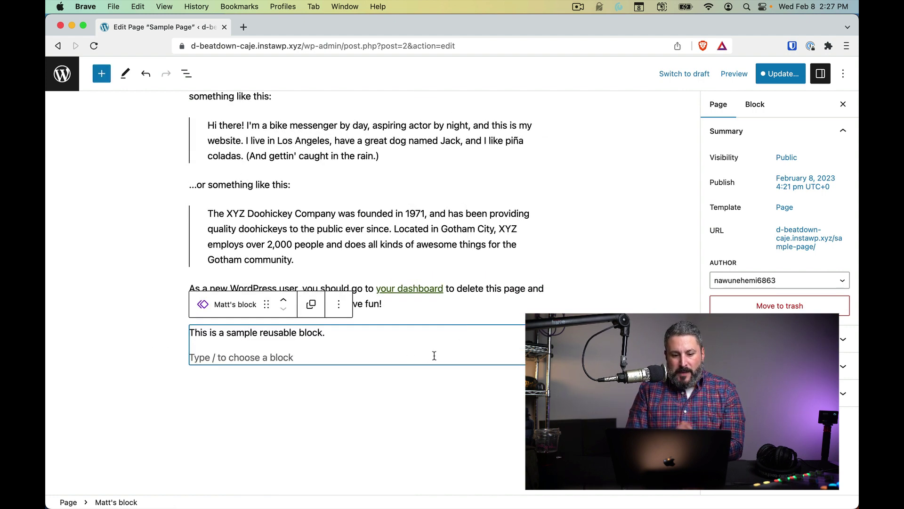
left_click(101, 74)
left_click(174, 143)
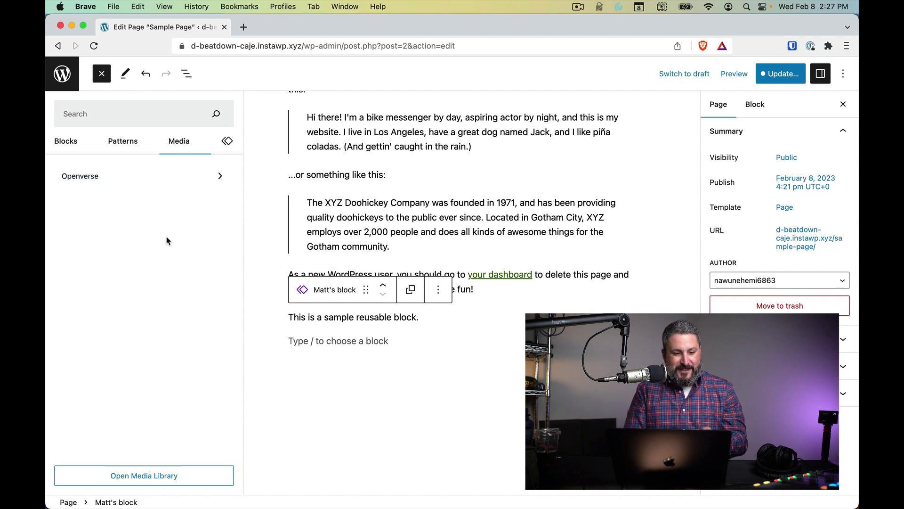
Step: Search Openverse for 'piano' and insert the third result, 'Piano Keys' (CC0 1.0), as an image
left_click(172, 180)
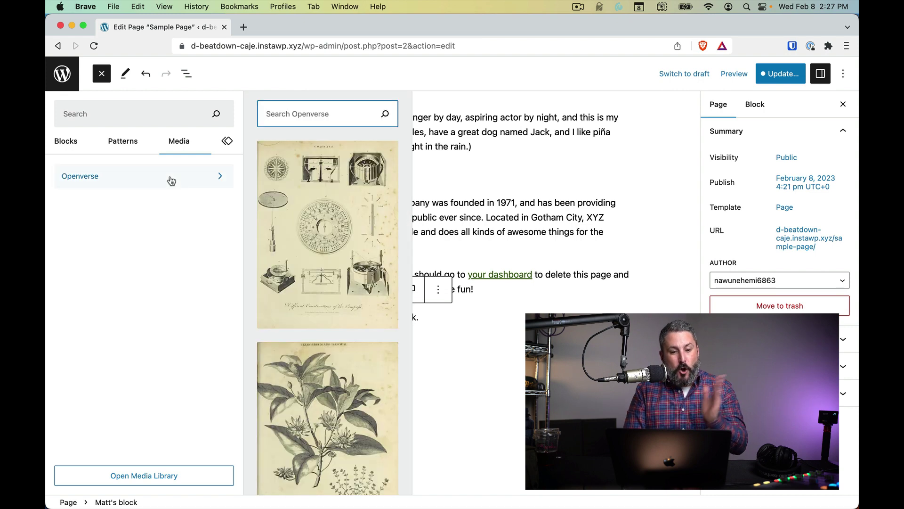
scroll(313, 246, "down", 15)
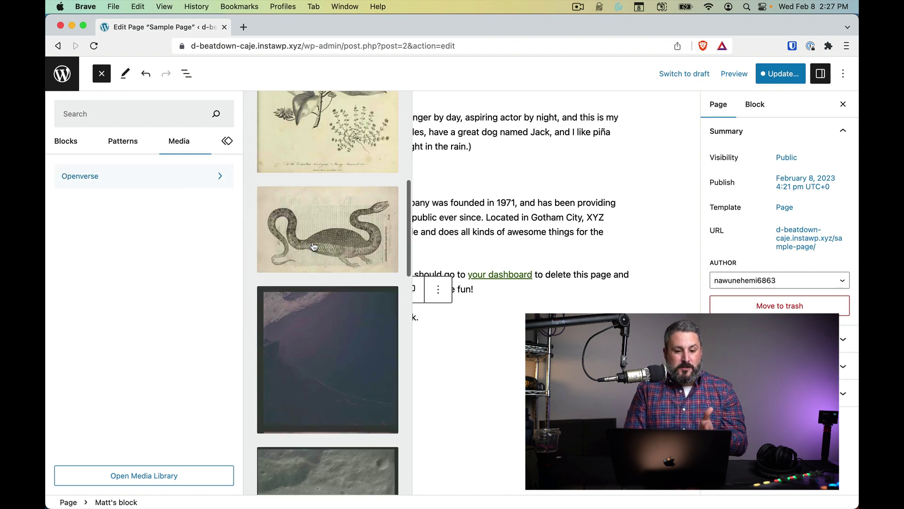
scroll(313, 246, "down", 5)
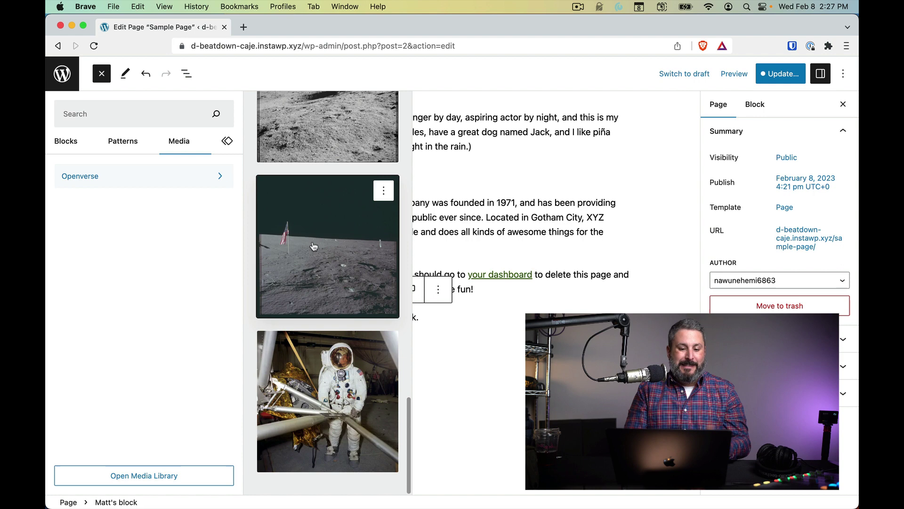
scroll(314, 246, "up", 20)
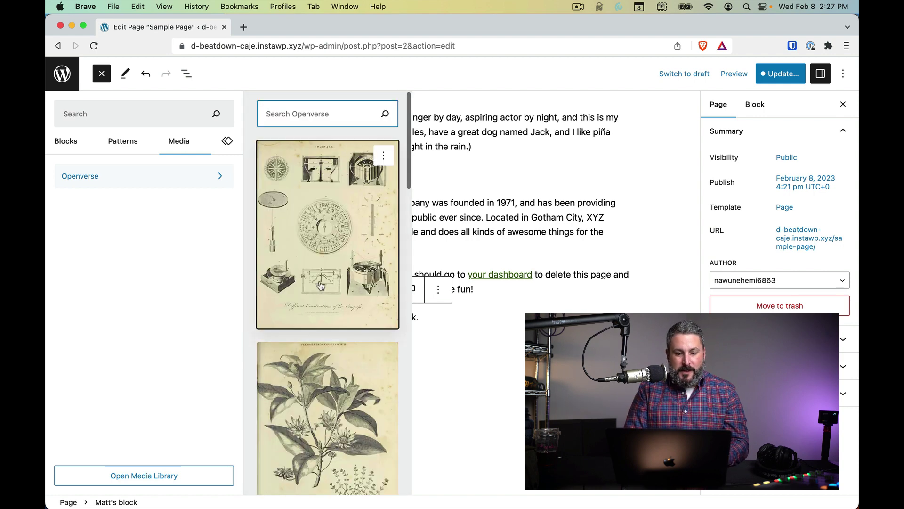
left_click(314, 110)
type("piano")
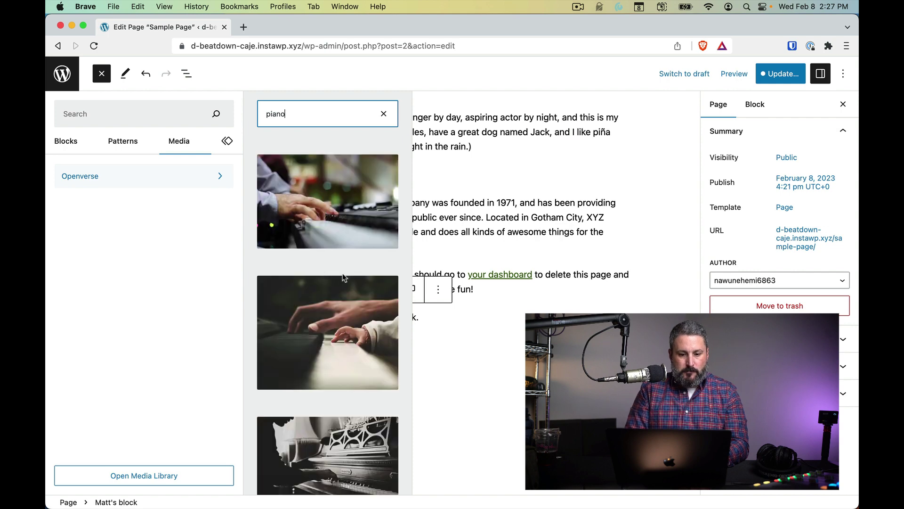
scroll(358, 353, "down", 3)
left_click(358, 354)
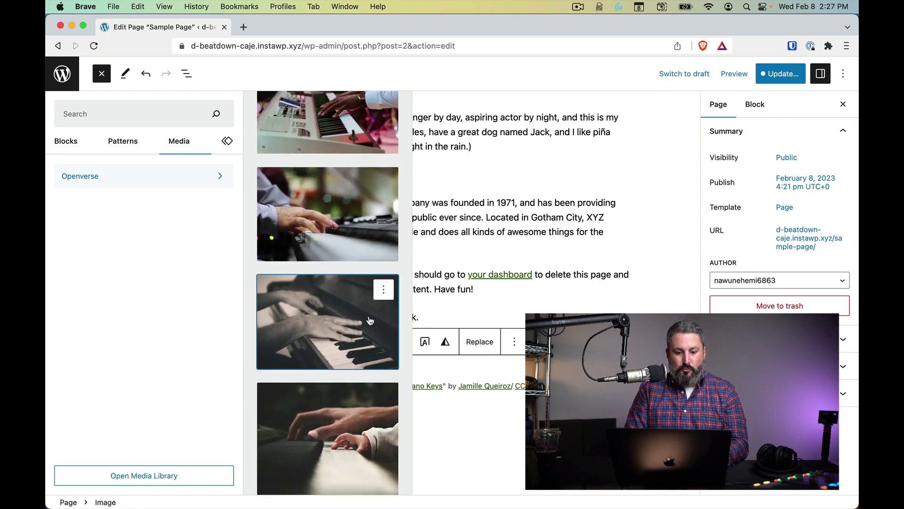
scroll(448, 398, "down", 6)
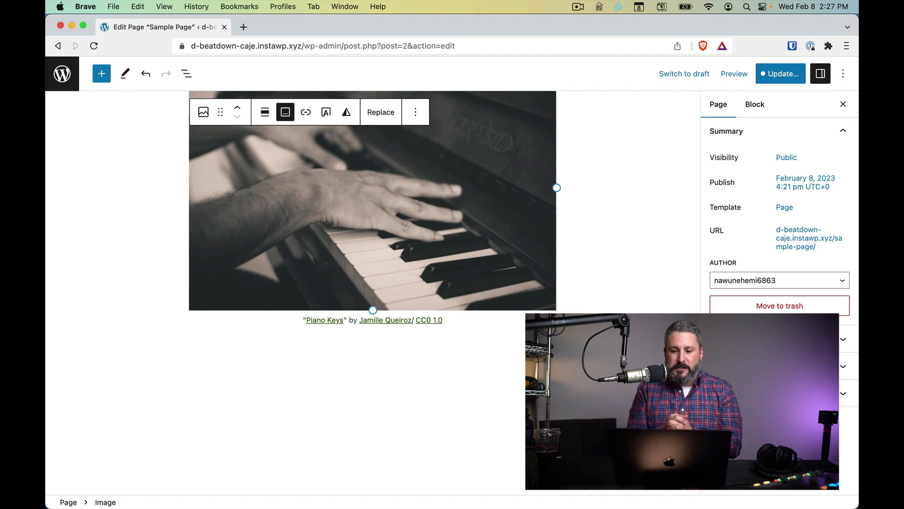
scroll(666, 302, "up", 10)
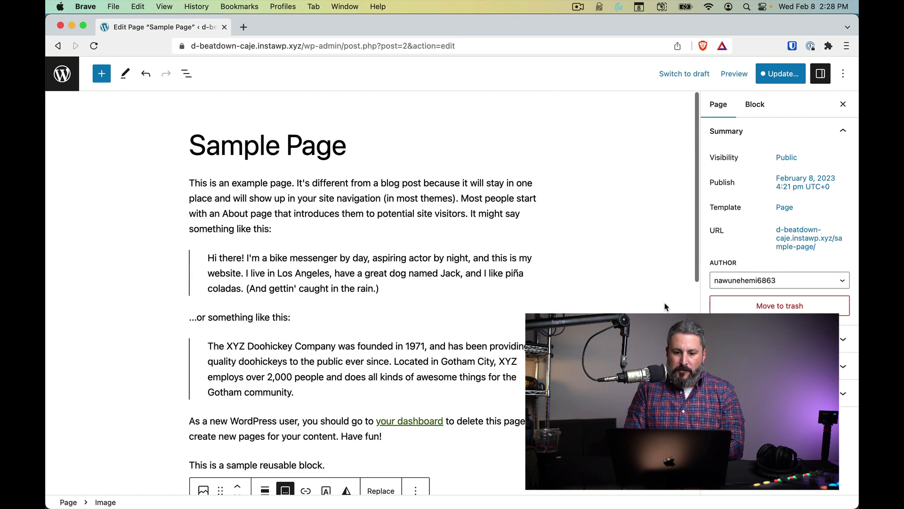